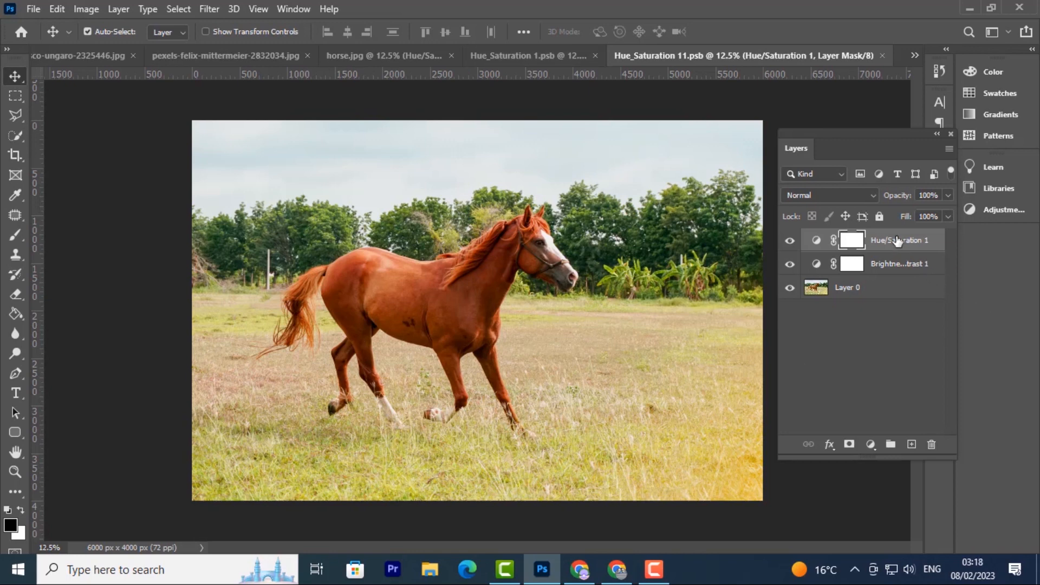
Step: Select all layers and convert them into a single smart object for smart filters
shift+click(901, 293)
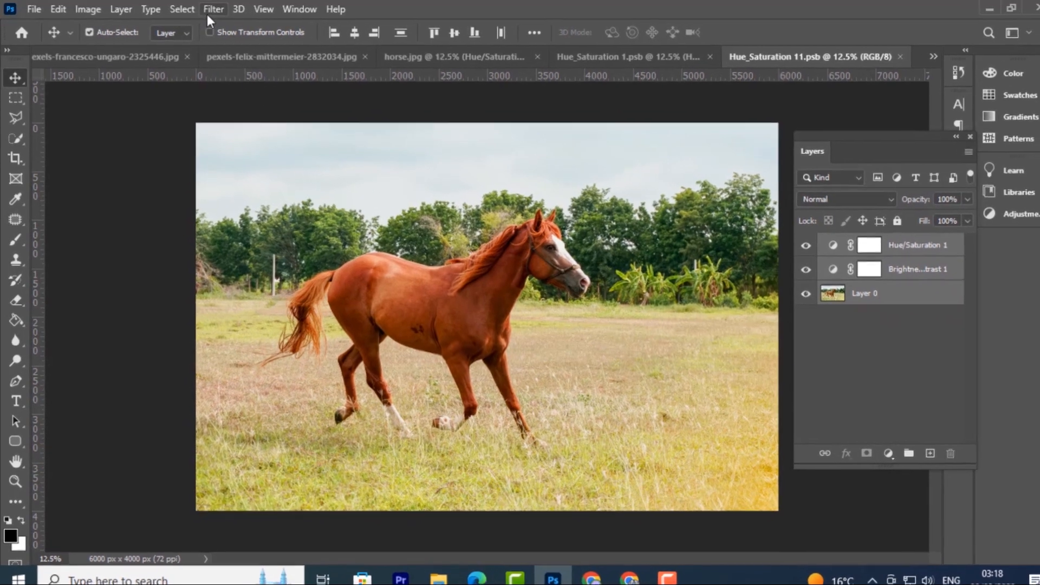
click(213, 9)
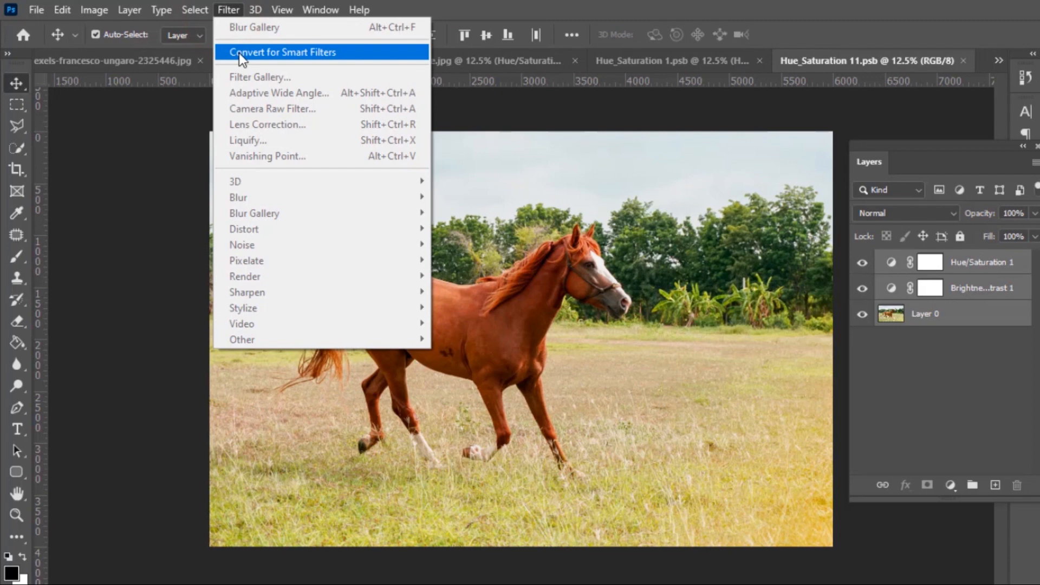
click(240, 53)
click(572, 238)
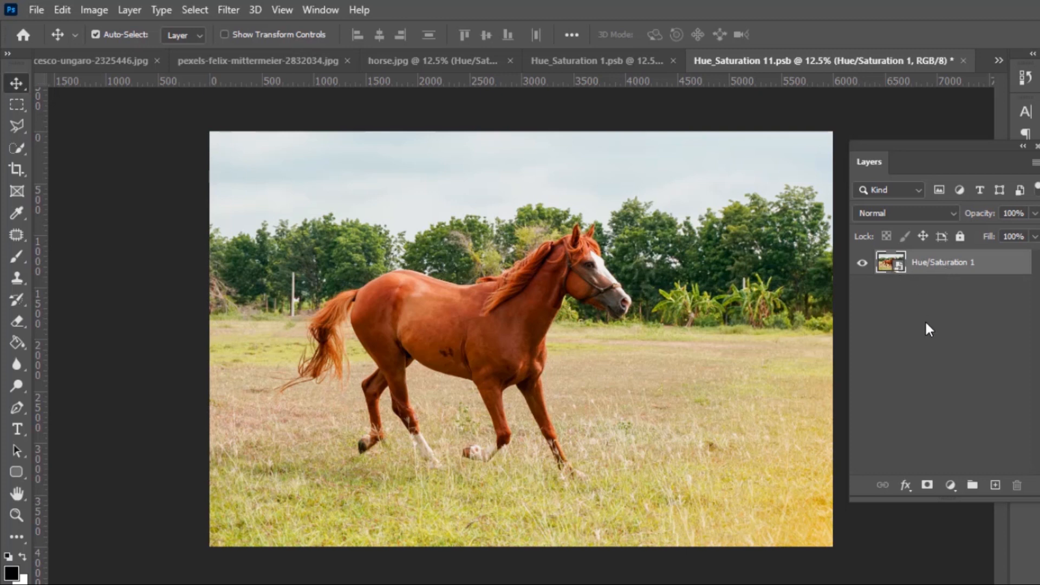
Step: Open the smart object's contents and convert its layers into a smart object for smart filters
double_click(901, 269)
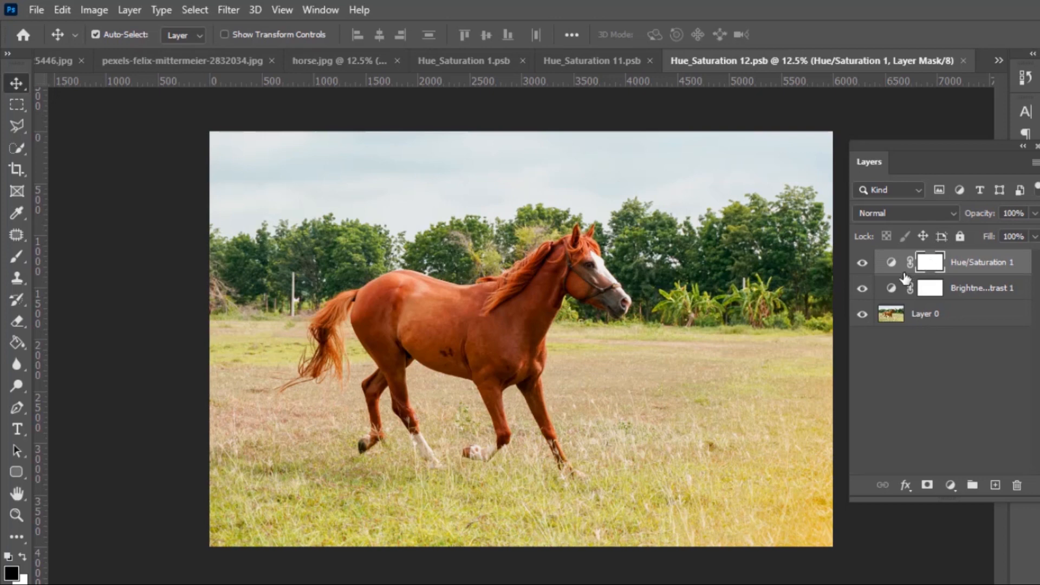
click(958, 315)
click(283, 10)
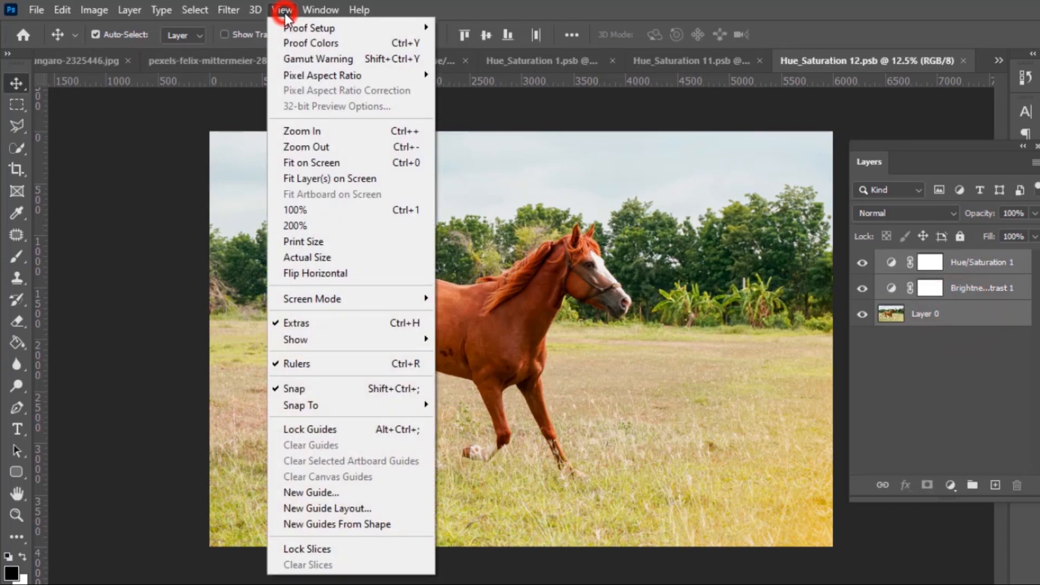
click(230, 4)
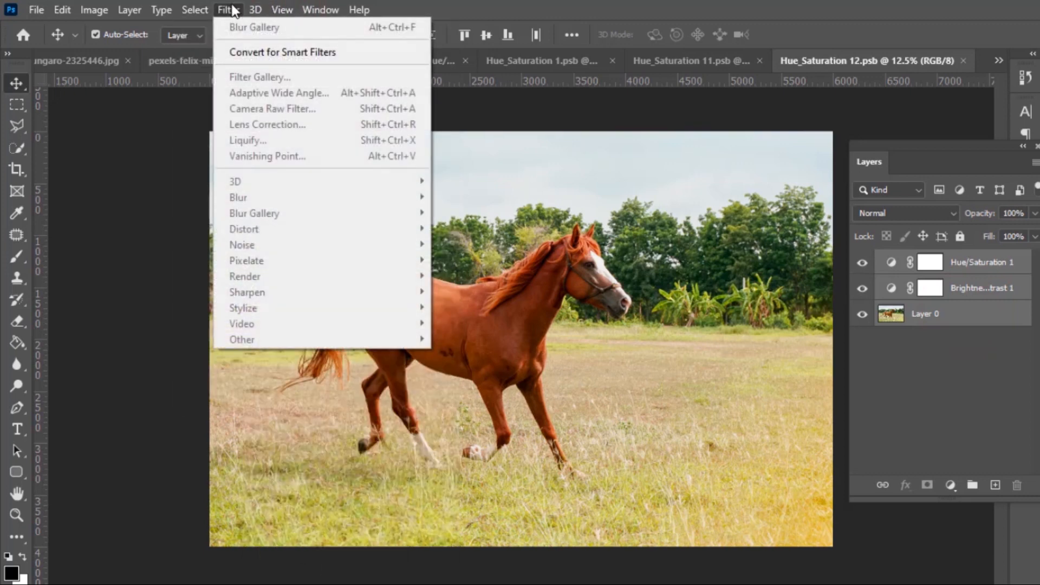
click(244, 50)
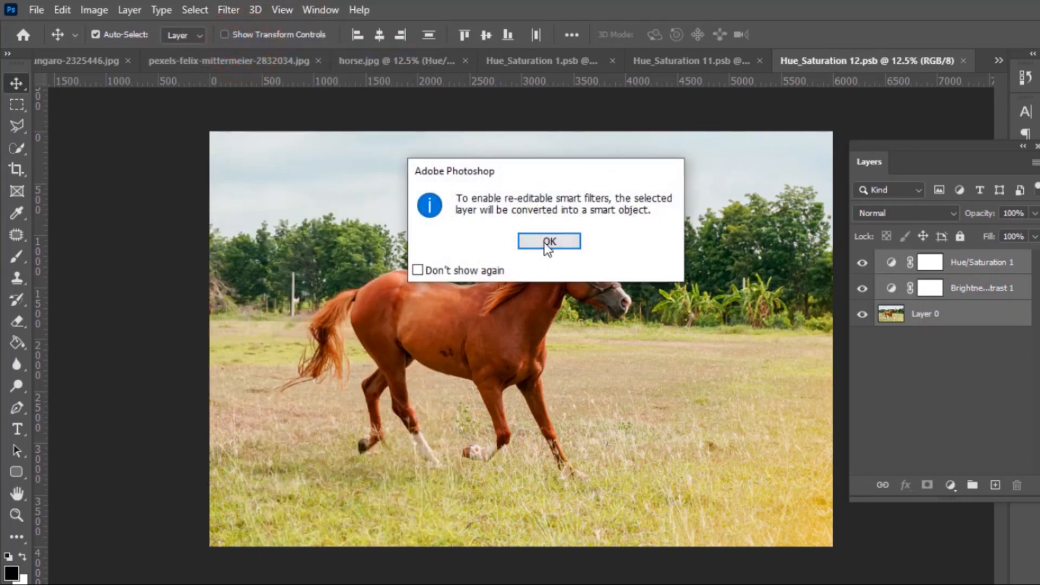
click(544, 242)
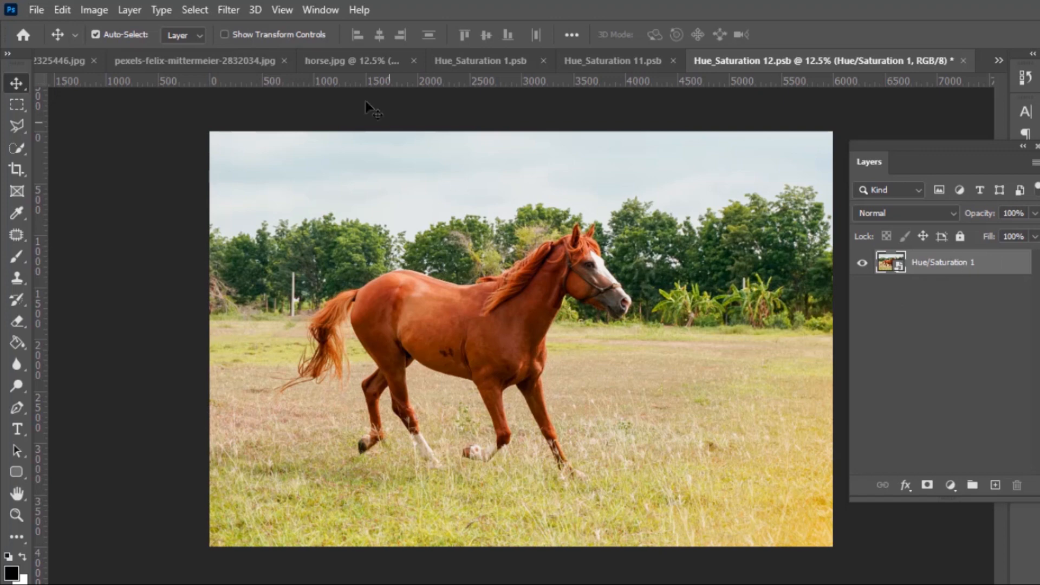
Step: Apply the Tilt-Shift blur and position its center and focus lines around the horse's body
click(222, 8)
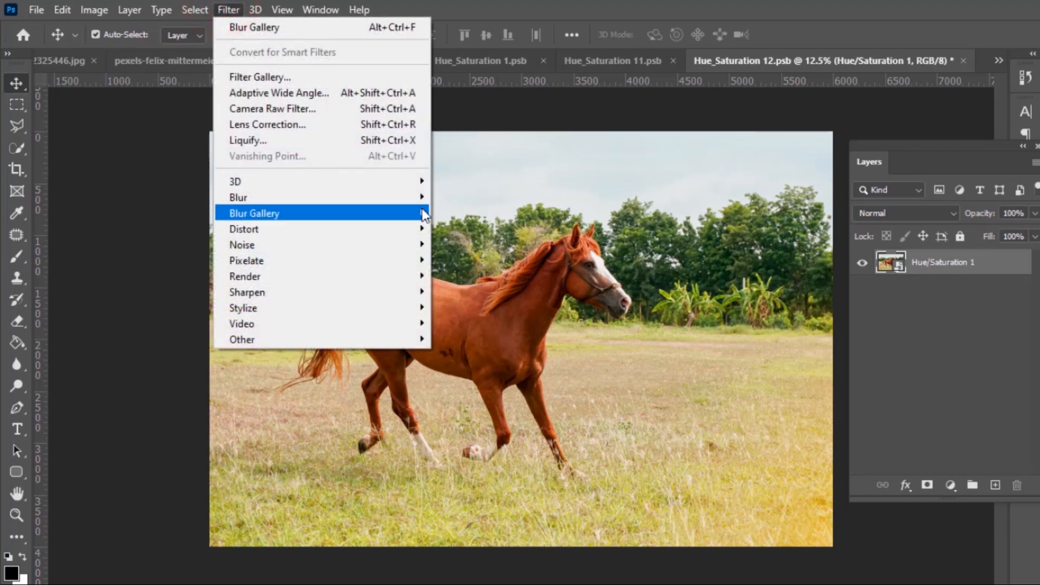
mouse_move(423, 212)
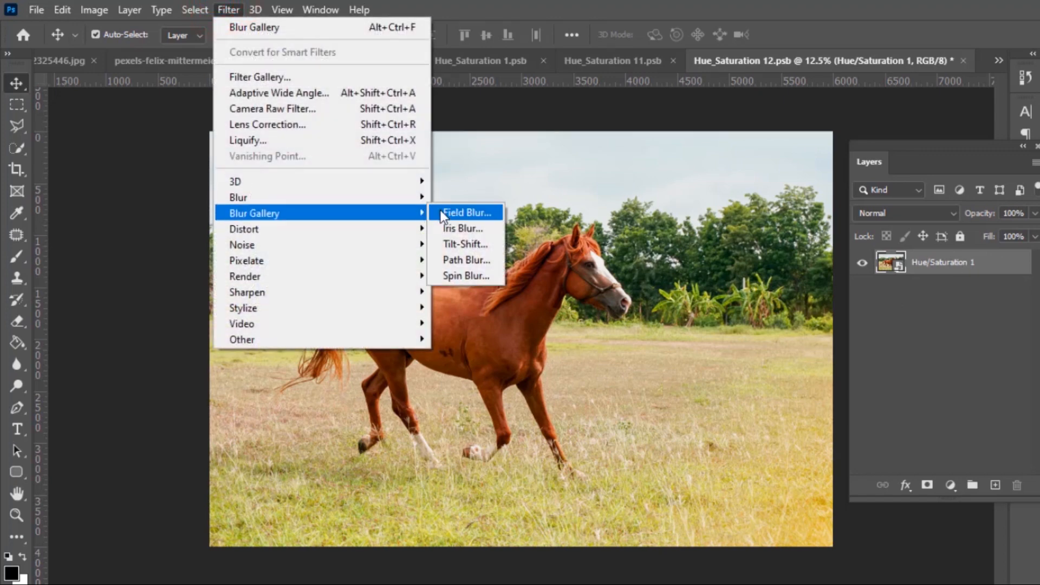
click(464, 245)
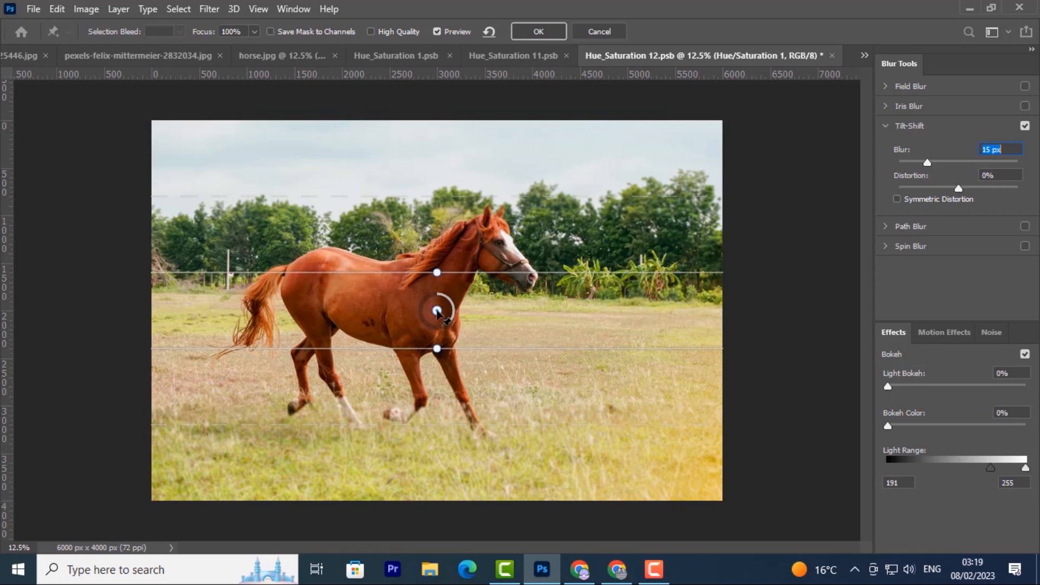
drag(437, 311, 398, 326)
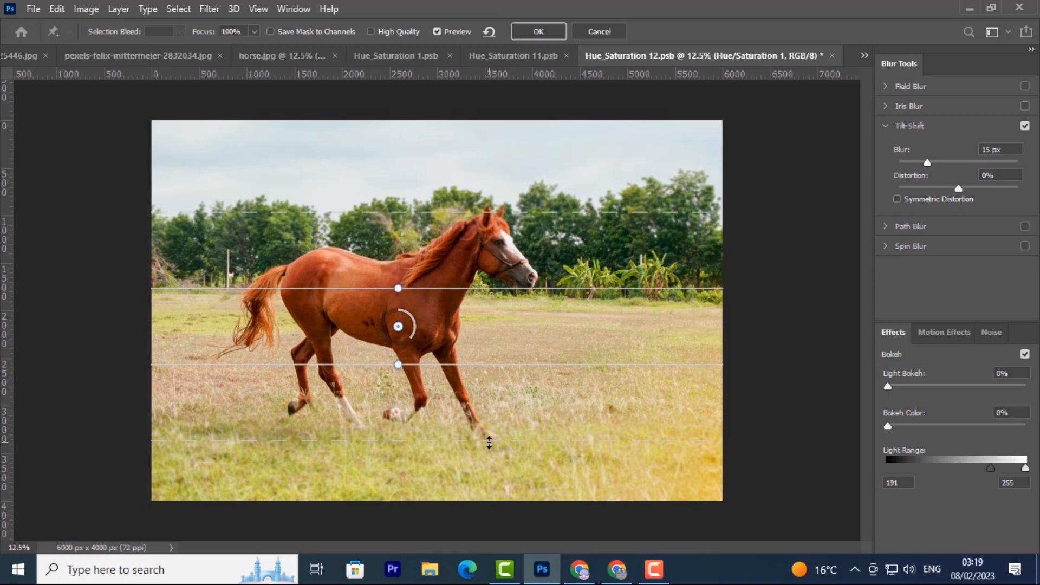
drag(489, 443, 498, 398)
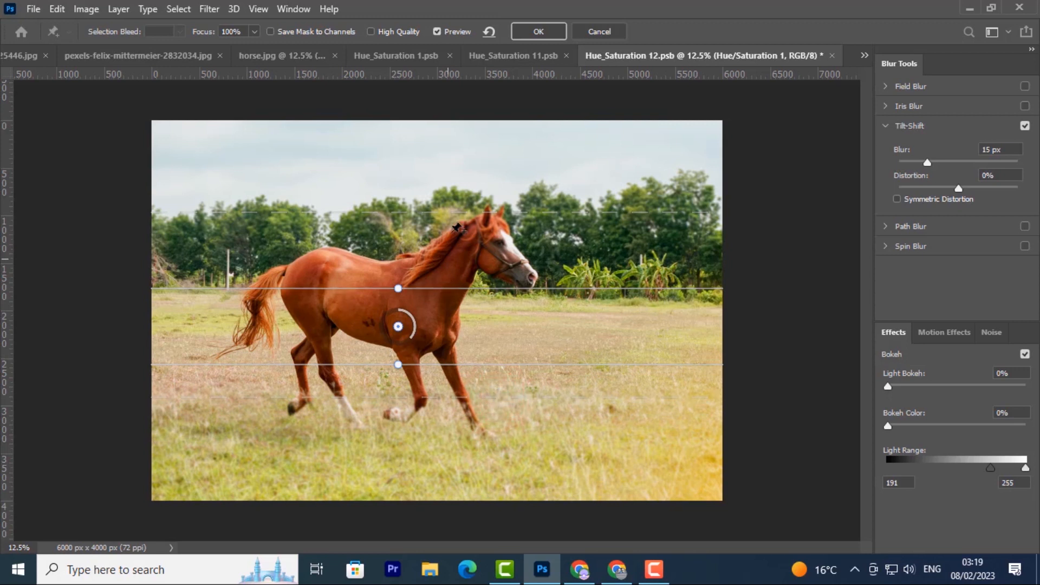
drag(457, 213, 470, 185)
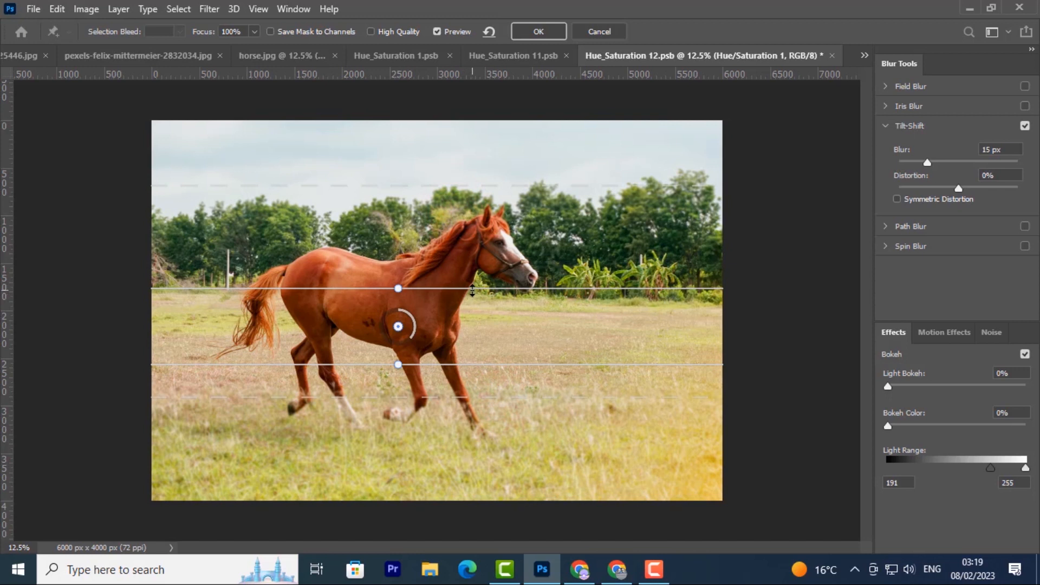
drag(475, 288, 482, 256)
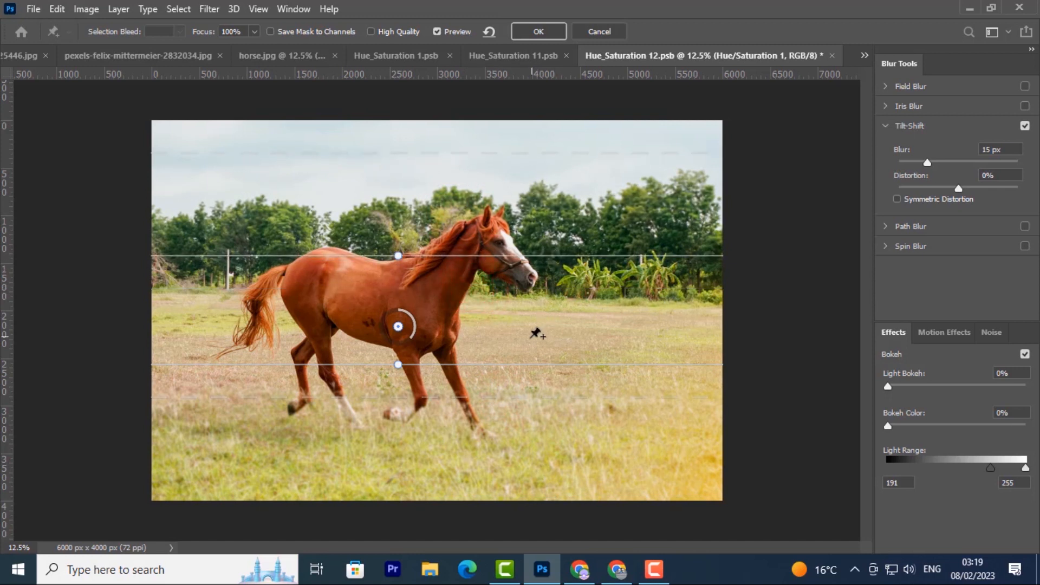
drag(515, 365, 514, 372)
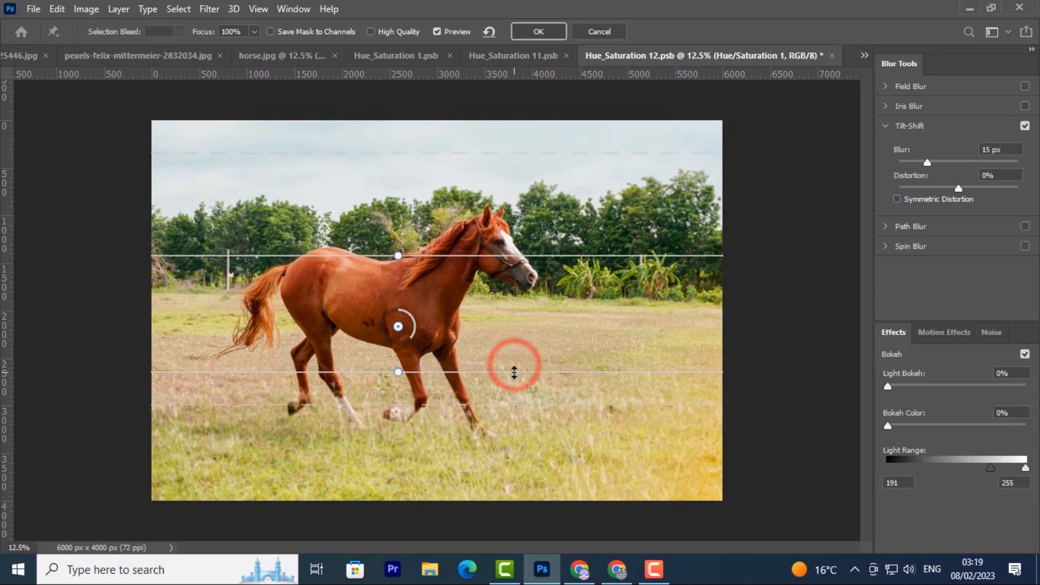
drag(512, 157, 510, 191)
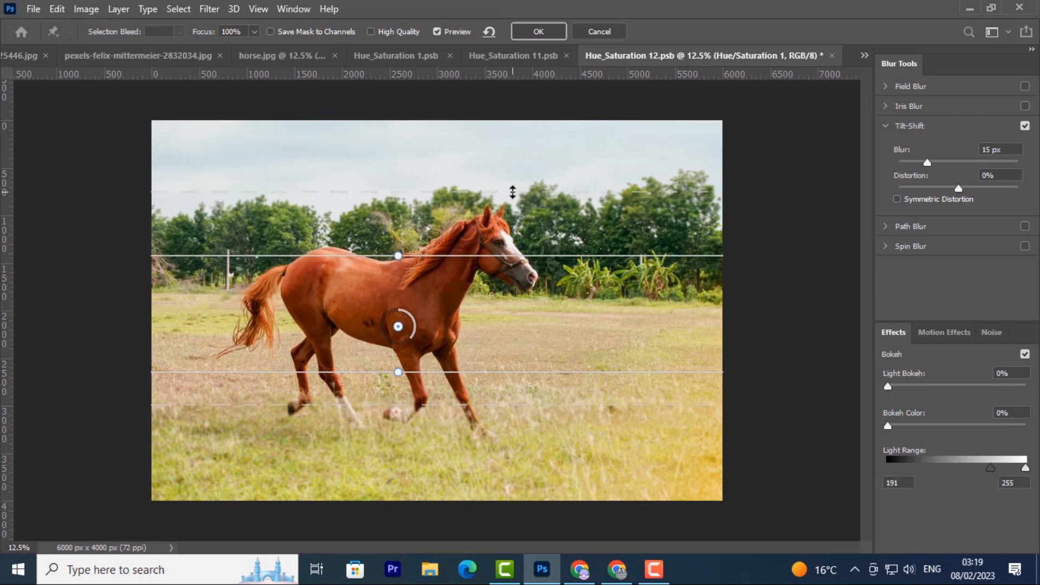
drag(497, 256, 497, 246)
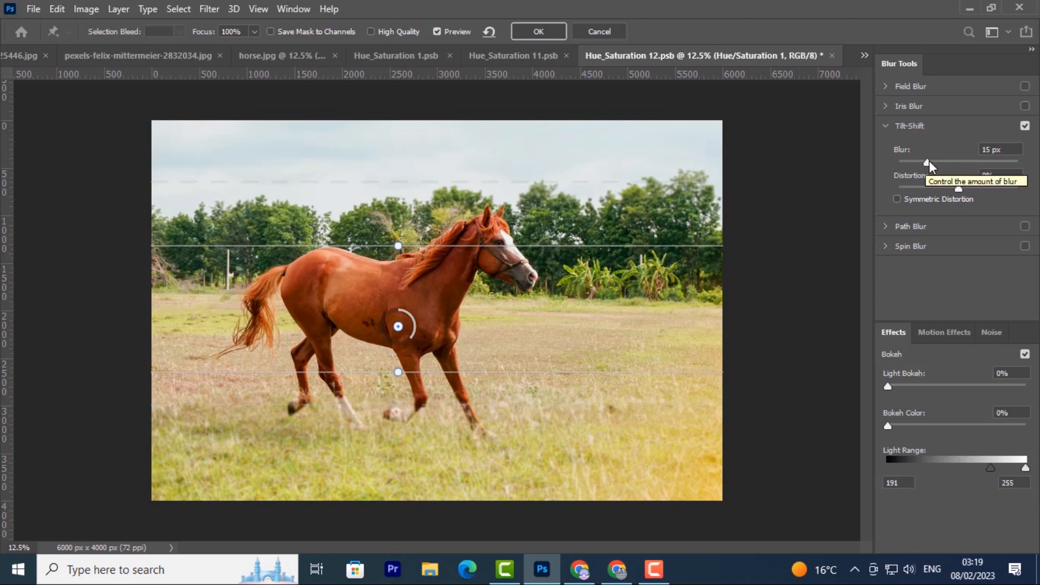
Step: Set the tilt-shift blur to 21 px and distortion to -16%, and apply the filter
mouse_move(928, 162)
mouse_down()
mouse_move(964, 163)
mouse_move(945, 169)
mouse_up()
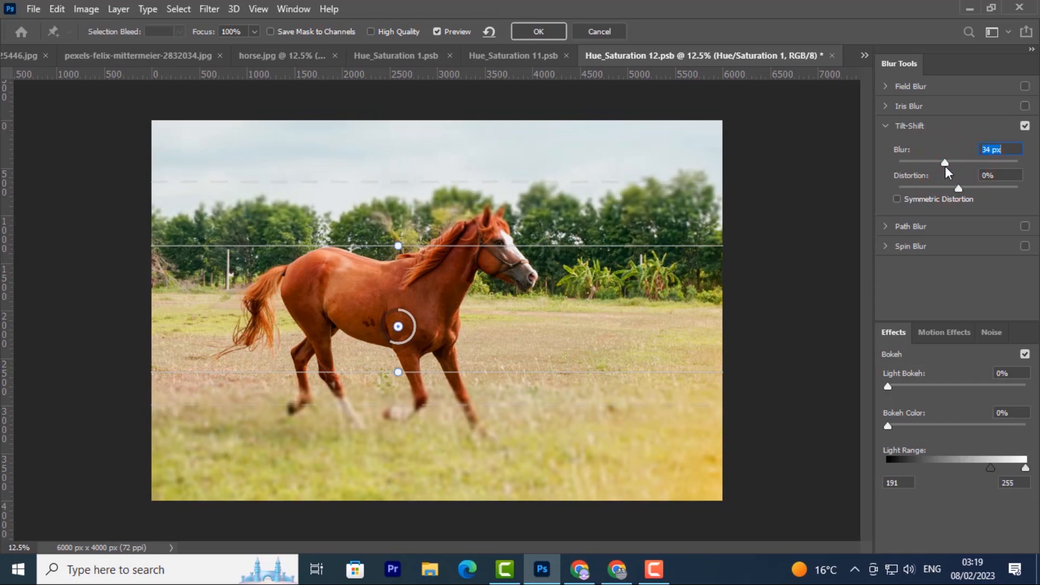
mouse_move(945, 165)
mouse_down()
mouse_move(933, 164)
mouse_move(952, 153)
mouse_move(912, 157)
mouse_move(949, 163)
mouse_up()
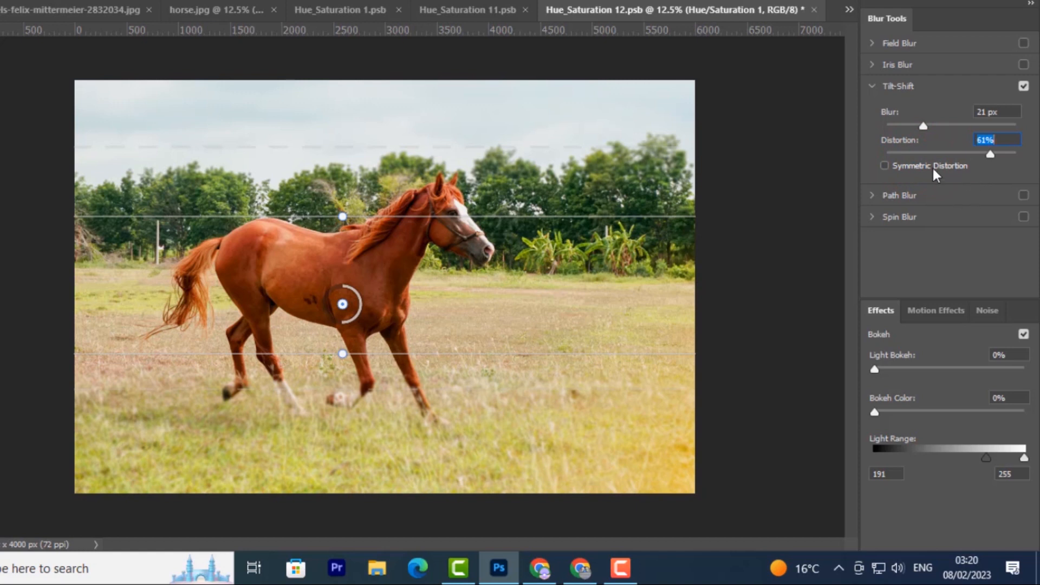
click(942, 154)
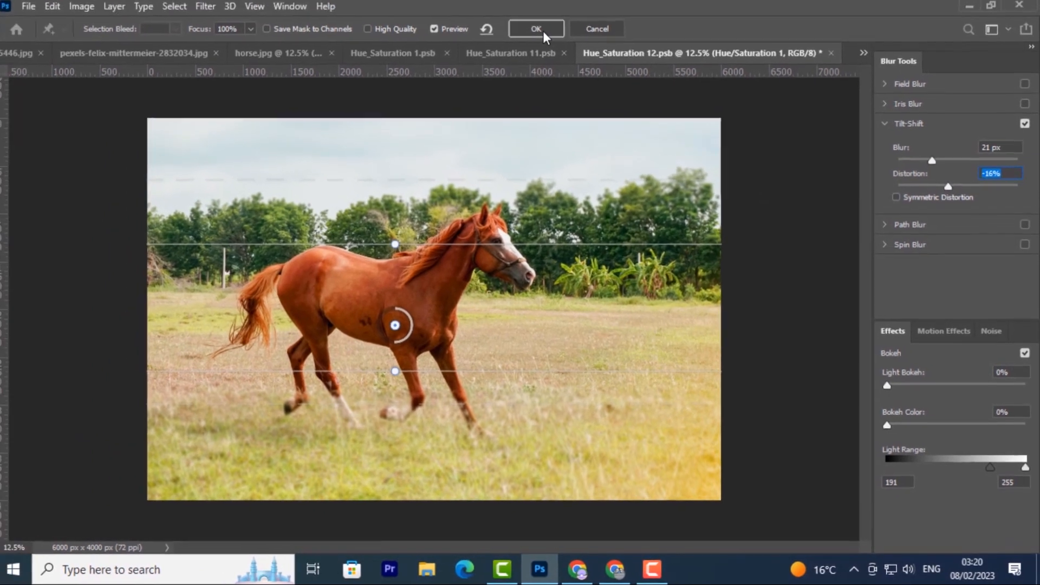
click(543, 31)
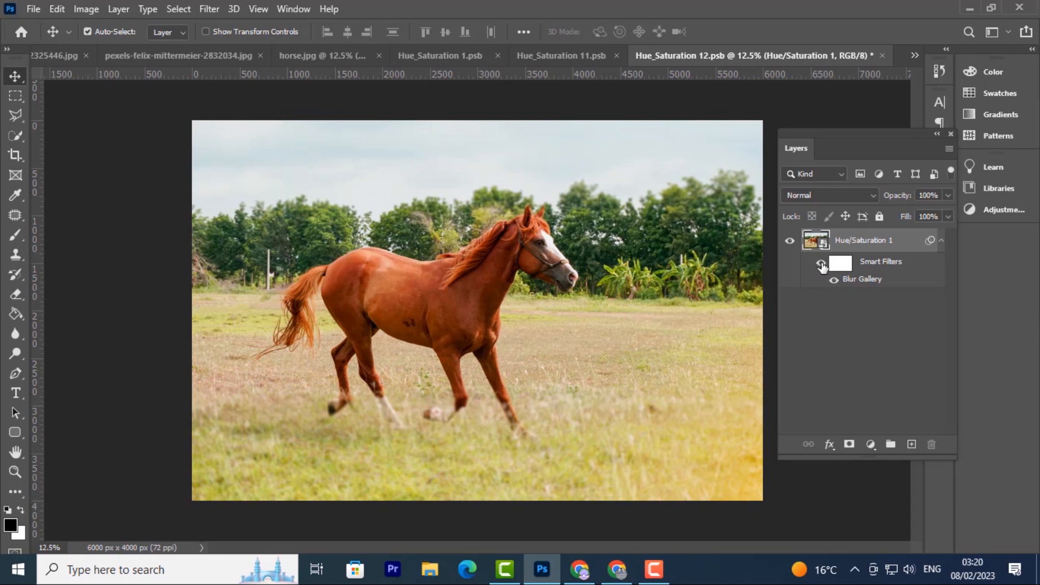
Step: Toggle the smart filter's visibility off and on to compare the blur
click(822, 264)
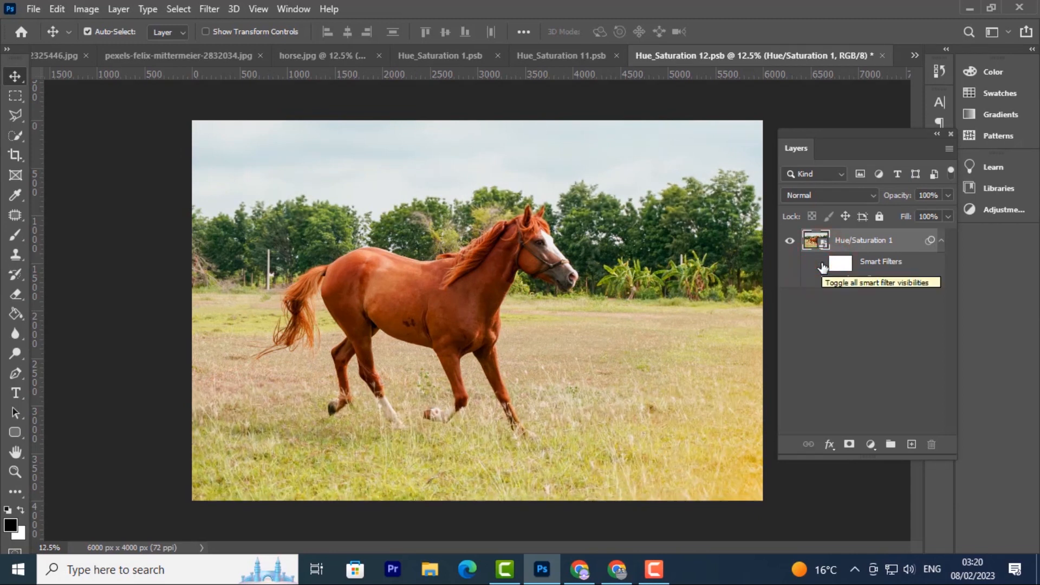
click(822, 264)
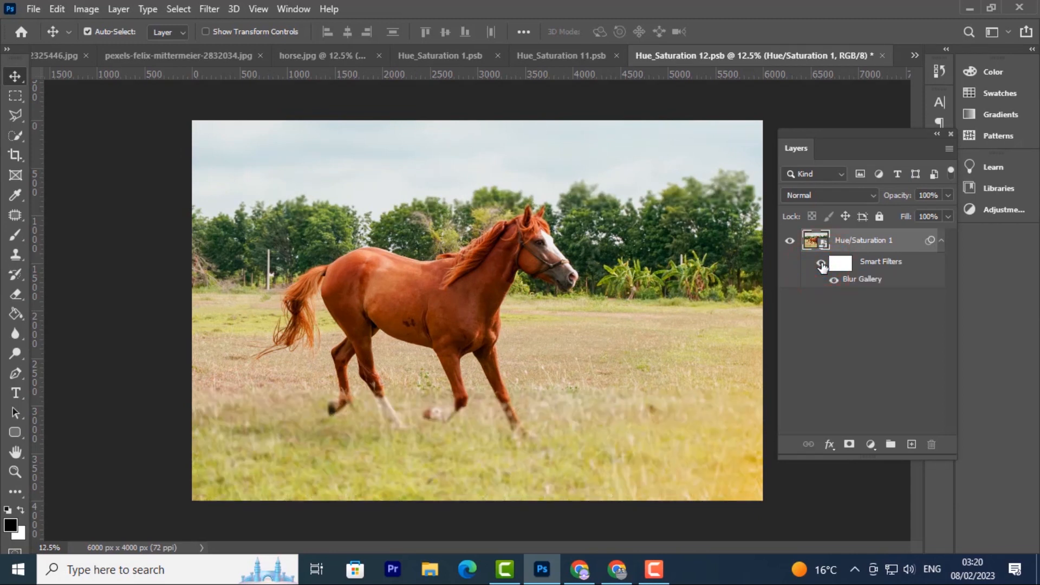
Step: Reopen the Blur Gallery smart filter and nudge the upper focus line slightly down
double_click(854, 280)
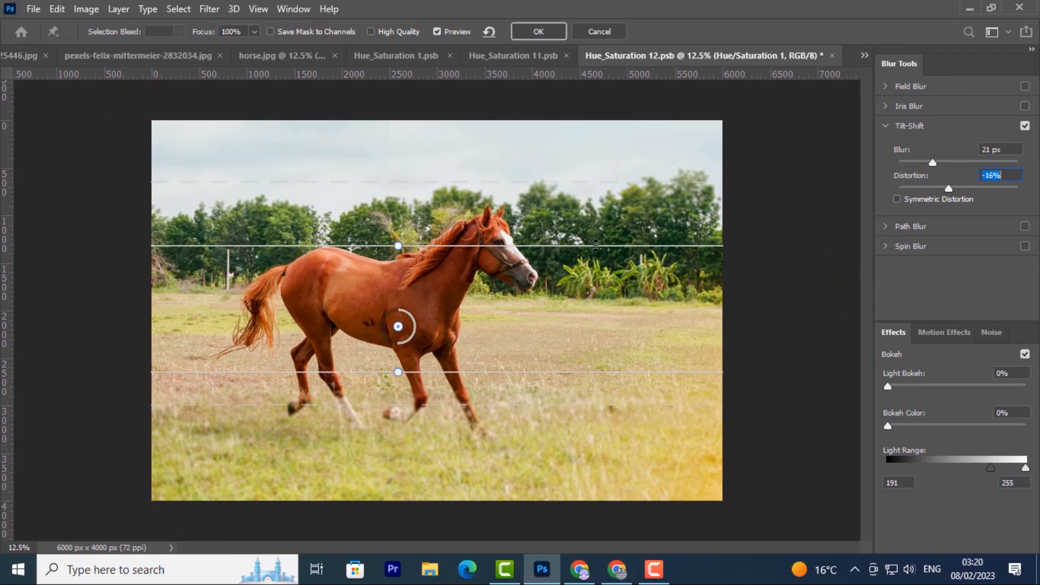
drag(593, 246, 594, 253)
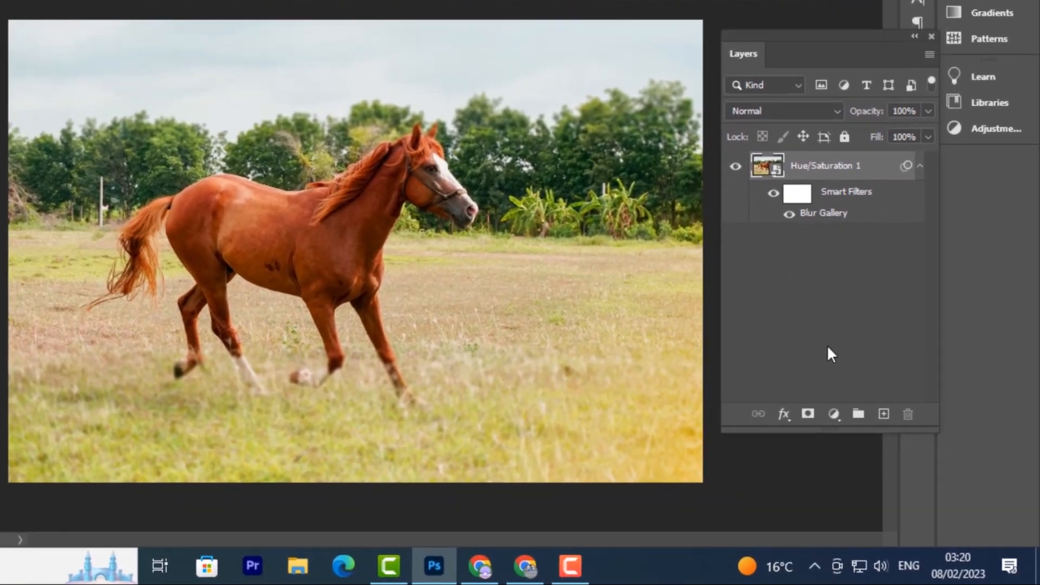
Step: Add a Black & White adjustment layer and set Yellows to 35 and Greens to 19
click(833, 414)
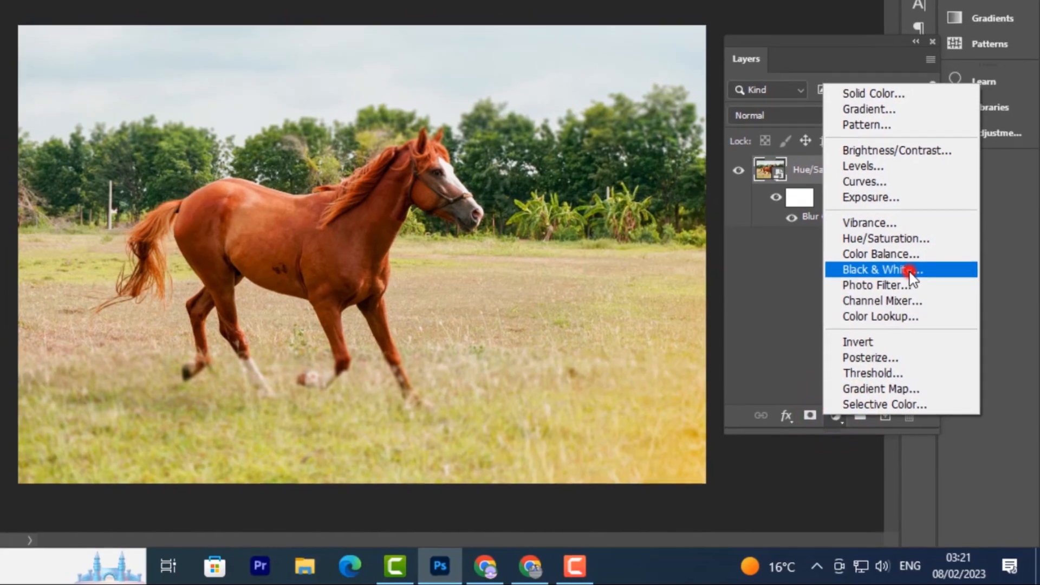
click(910, 268)
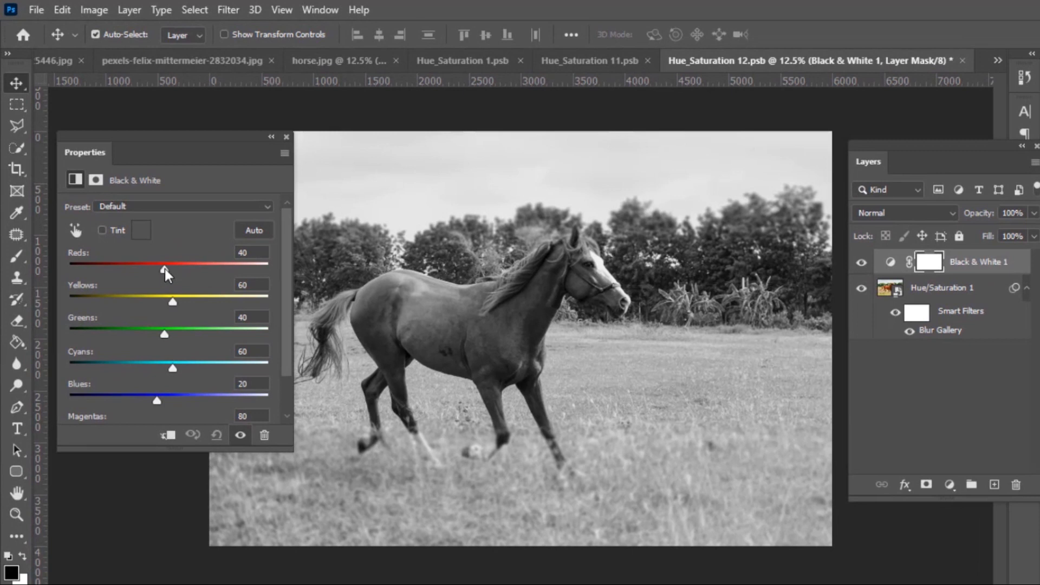
drag(164, 269, 190, 268)
drag(181, 277, 155, 352)
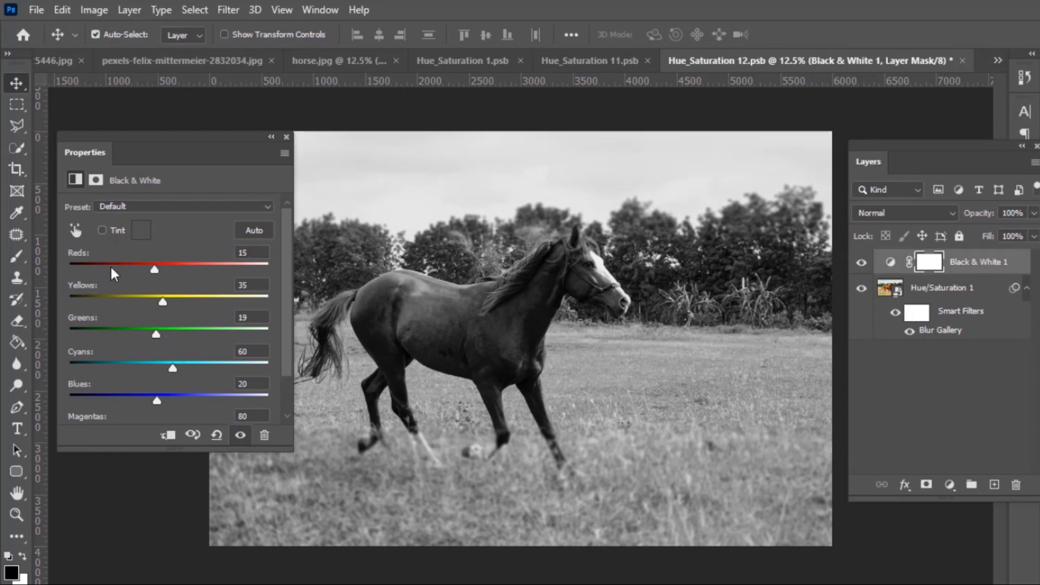
drag(156, 269, 165, 269)
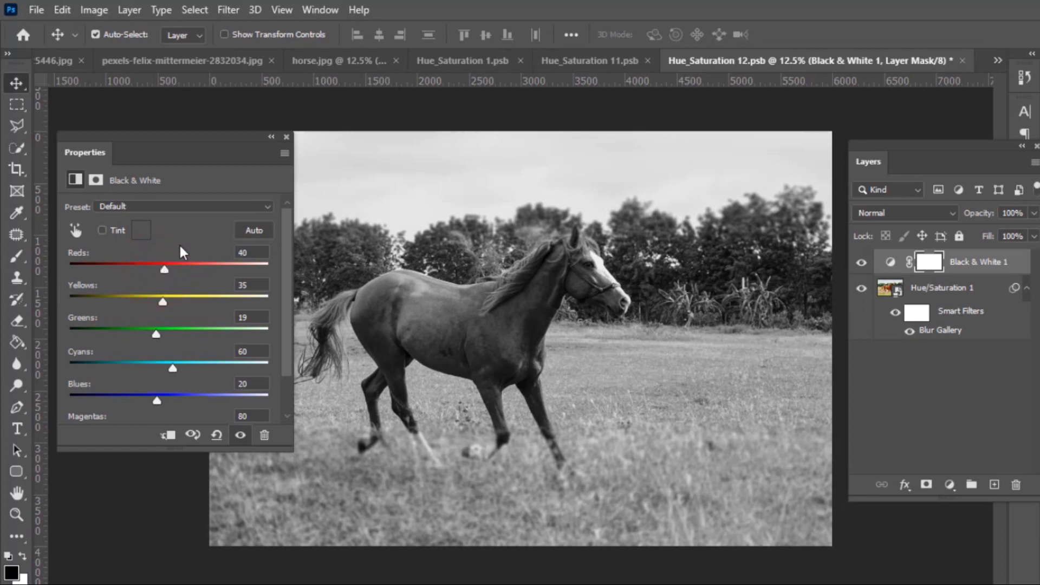
Step: Enable Tint on the Black & White layer and set the tint color to a muted blue-grey, 818198
click(287, 138)
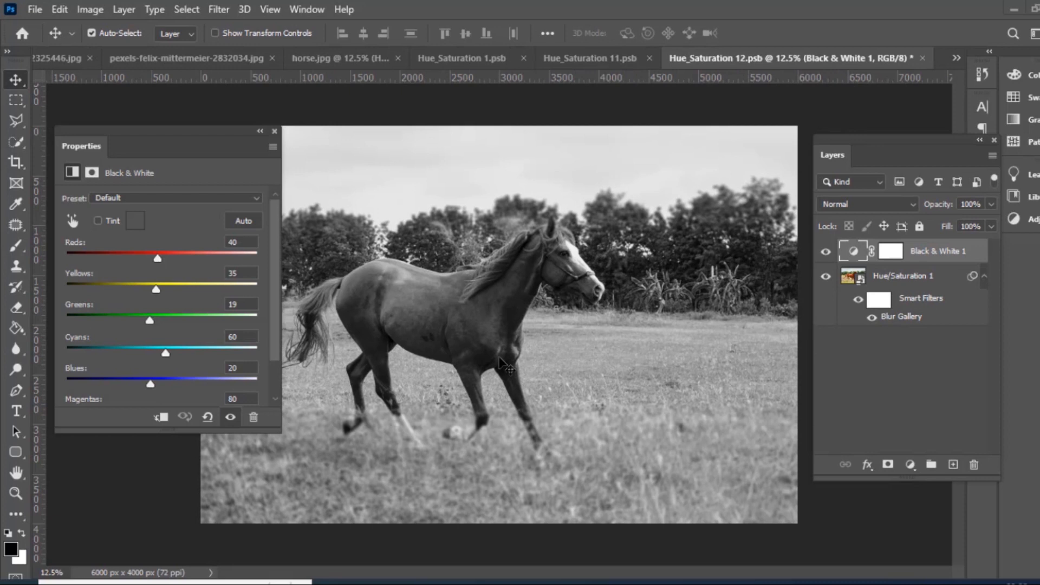
click(98, 221)
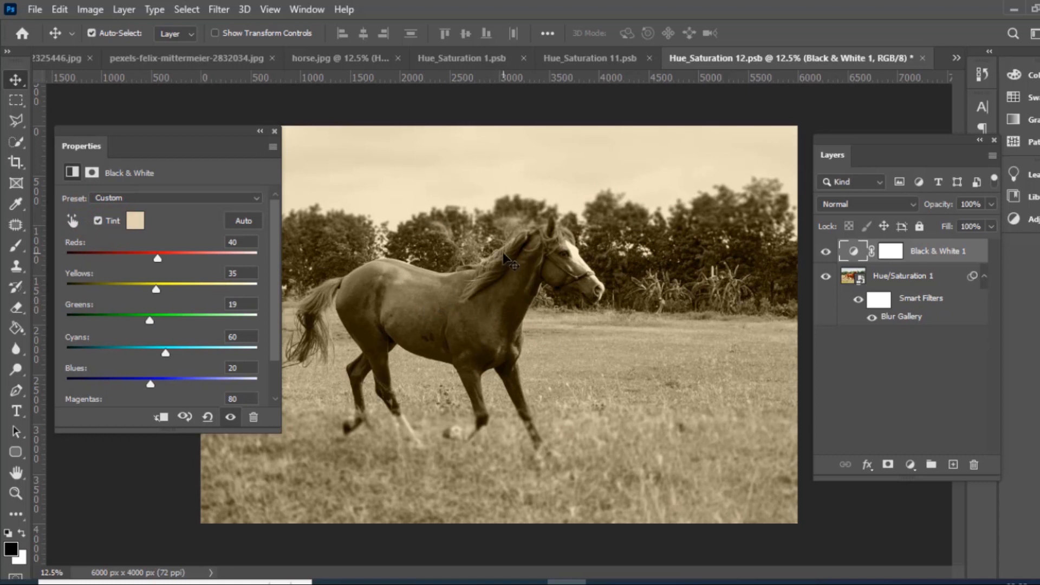
click(137, 223)
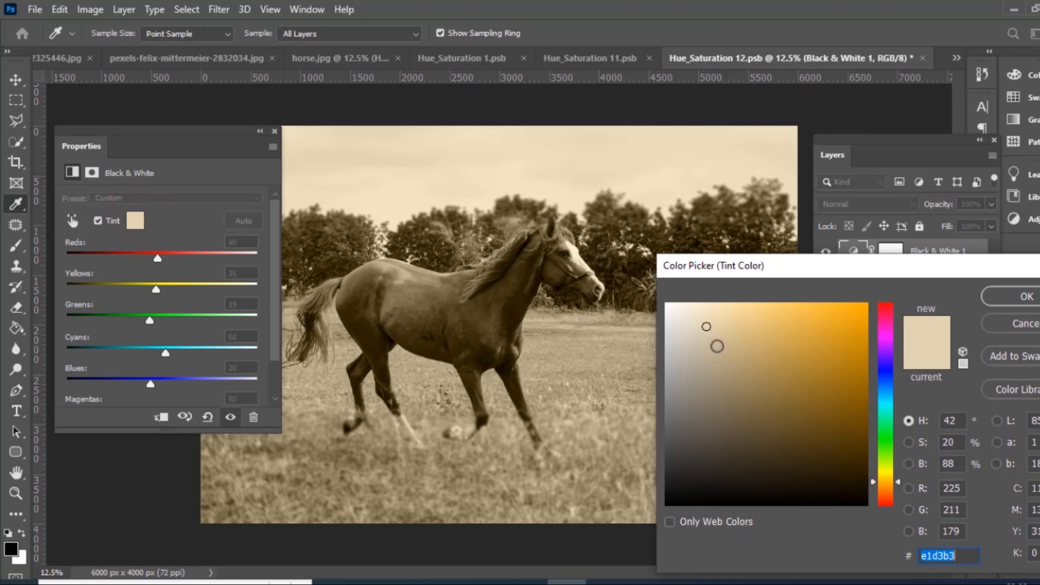
mouse_move(707, 326)
mouse_down()
mouse_move(716, 343)
mouse_move(719, 318)
mouse_up()
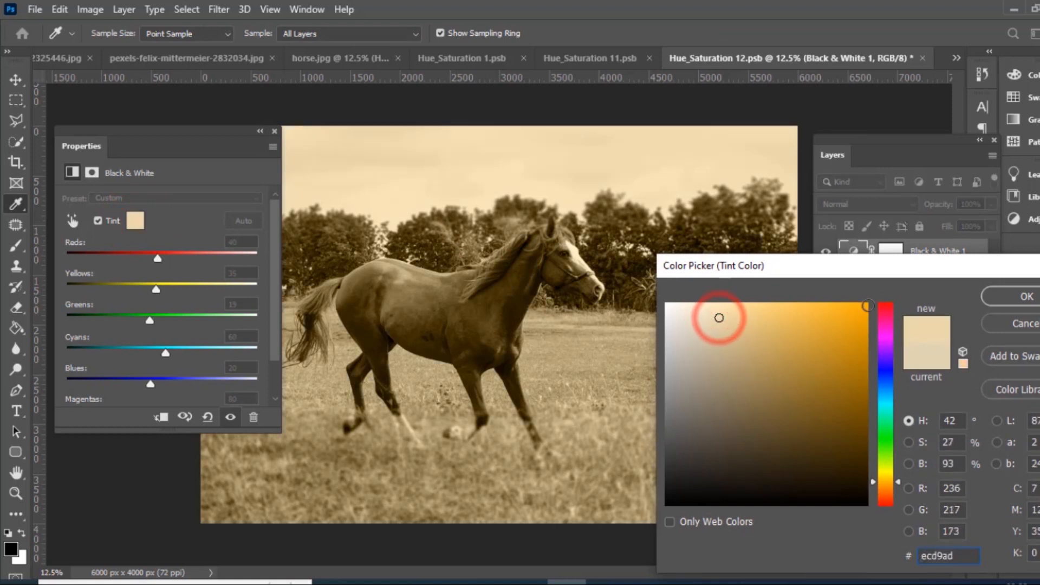
click(888, 372)
click(709, 371)
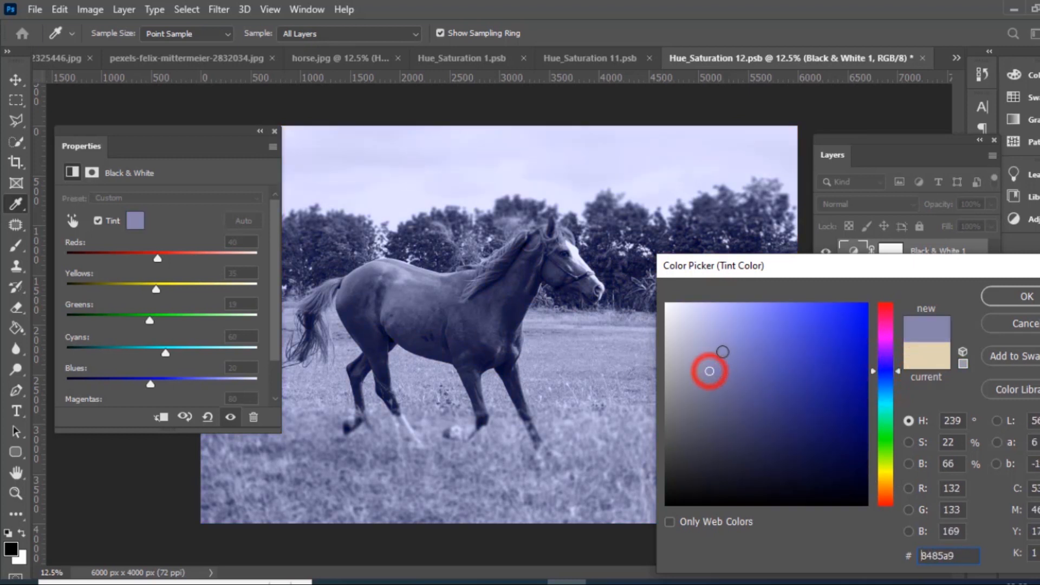
click(722, 339)
click(698, 325)
click(706, 362)
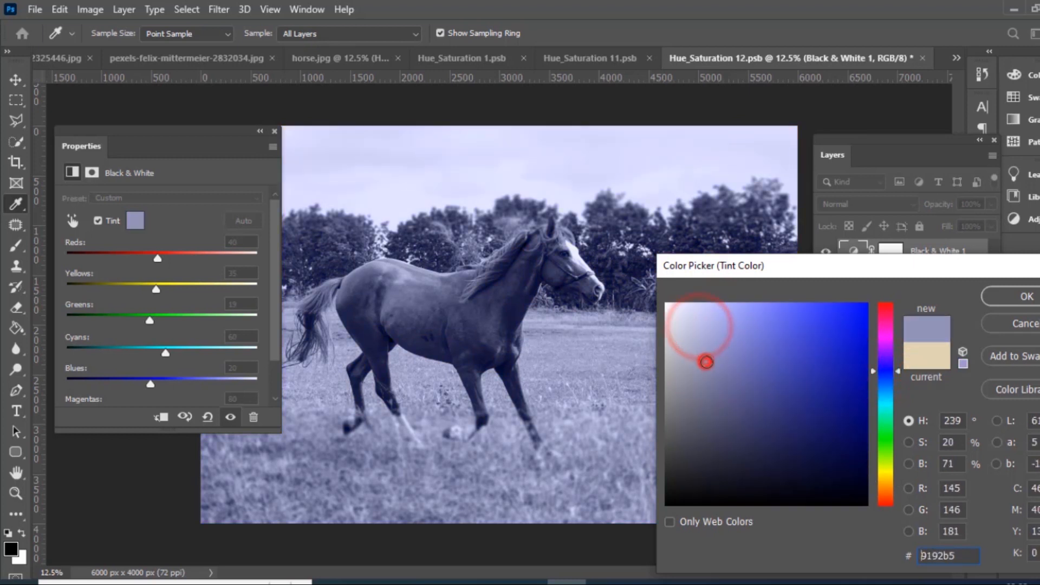
mouse_move(707, 362)
mouse_down()
mouse_move(710, 395)
mouse_move(696, 420)
mouse_move(687, 400)
mouse_up()
click(711, 361)
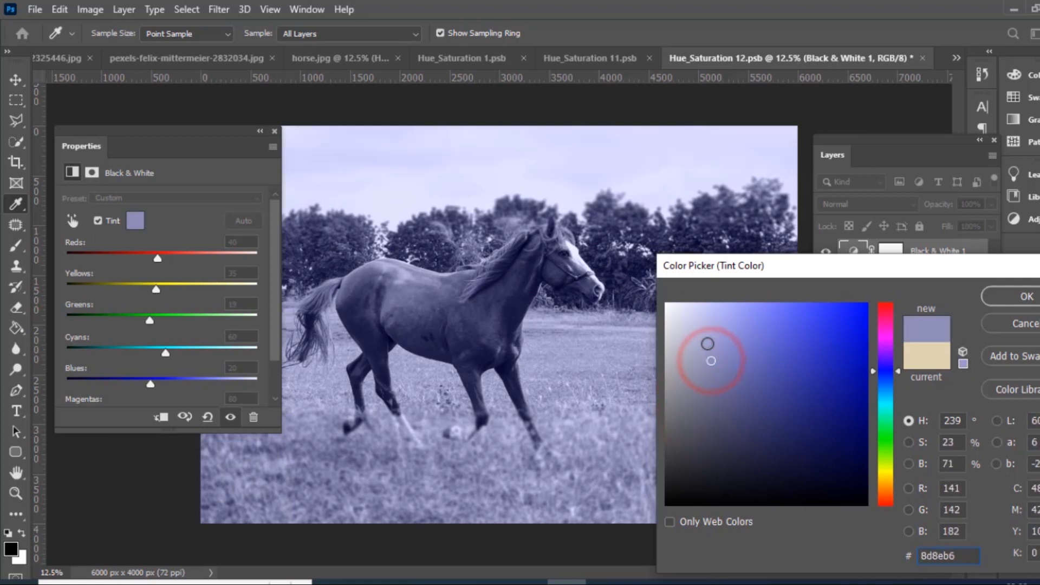
click(699, 374)
click(696, 384)
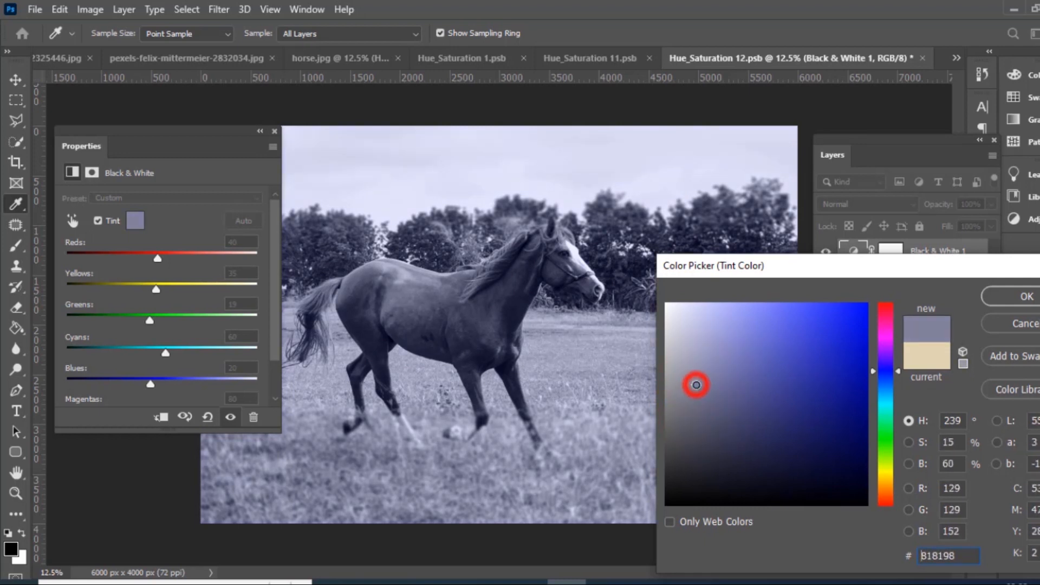
click(1021, 296)
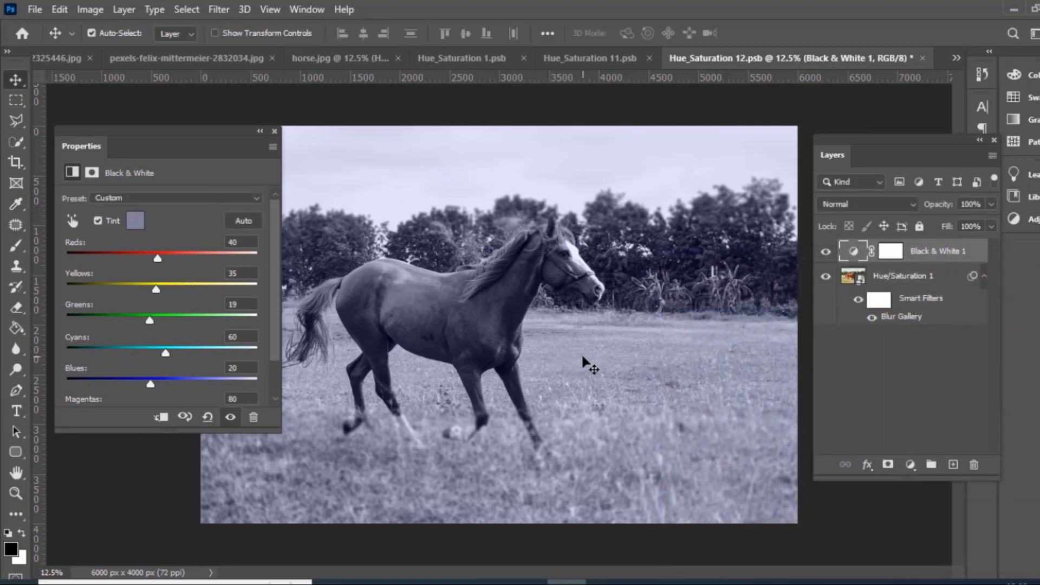
click(275, 132)
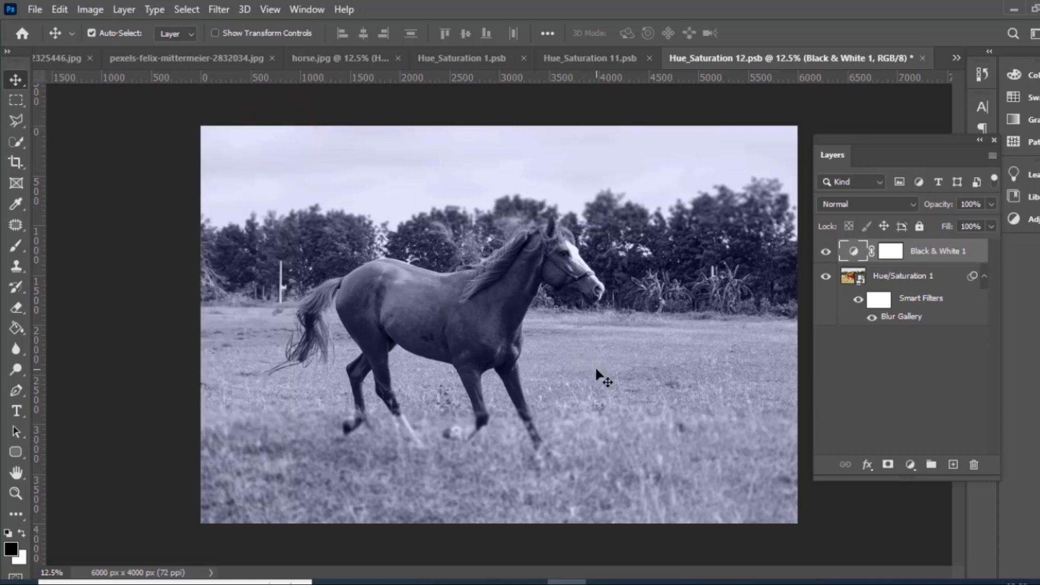